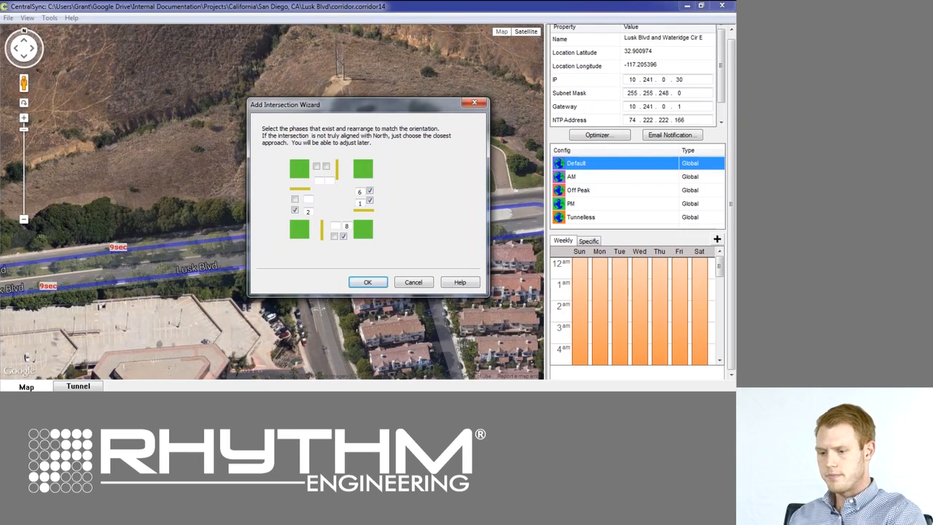
# Dismiss the Add Intersection Wizard without adding anything and view the wider Lusk Blvd corridor on the map.
pyautogui.click(413, 282)
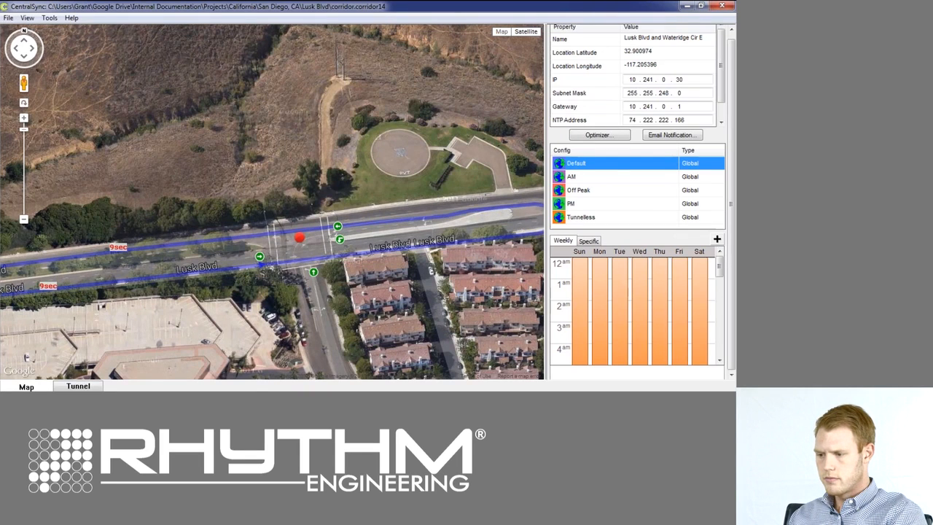
pyautogui.scroll(-1, 273, 200)
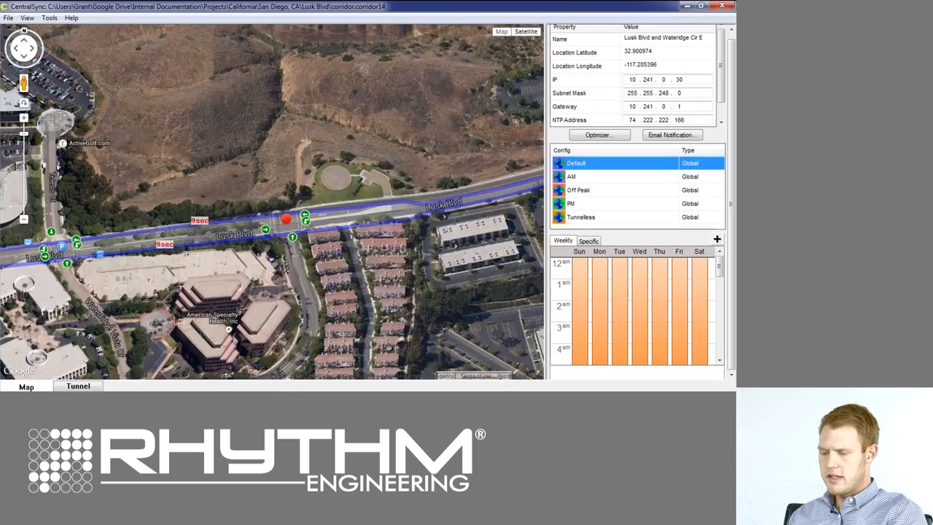
pyautogui.scroll(-1, 272, 209)
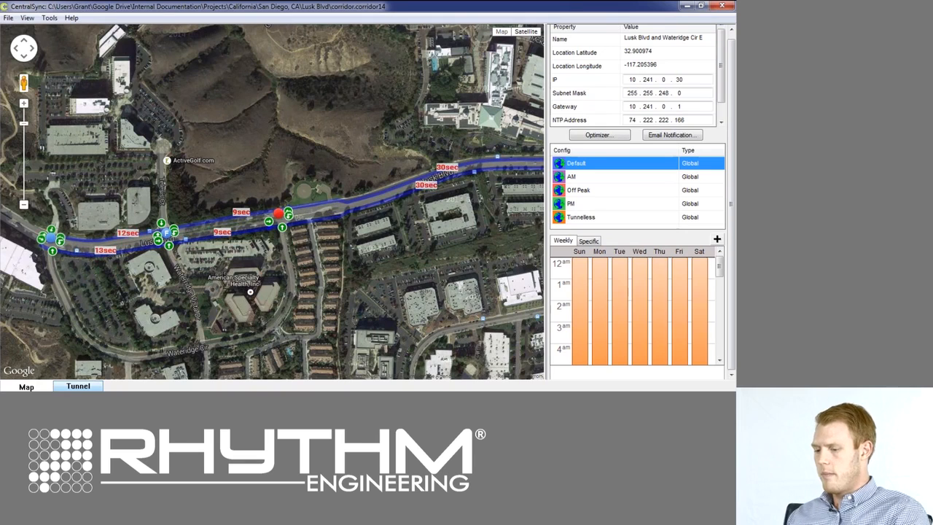
# Display the tunnel diagram for the Off Peak configuration and inspect its minimum and maximum period settings.
pyautogui.click(78, 387)
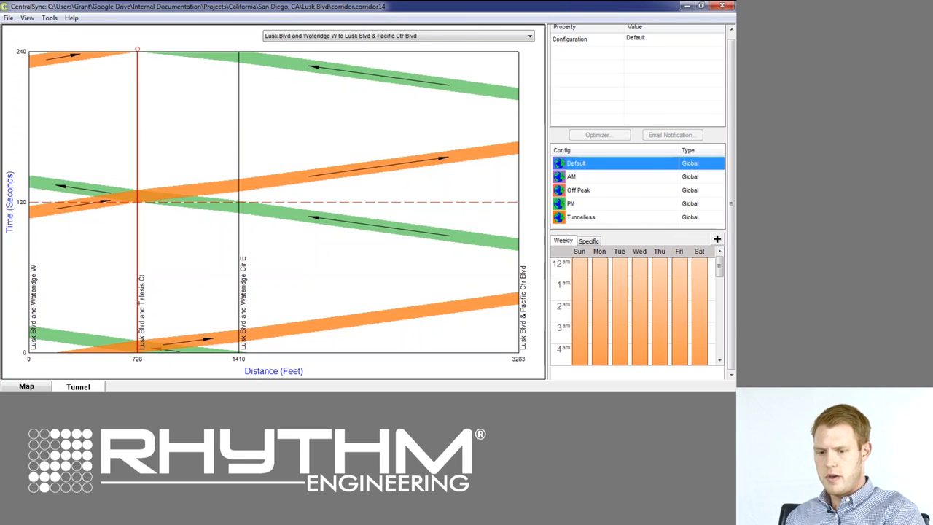
pyautogui.click(579, 190)
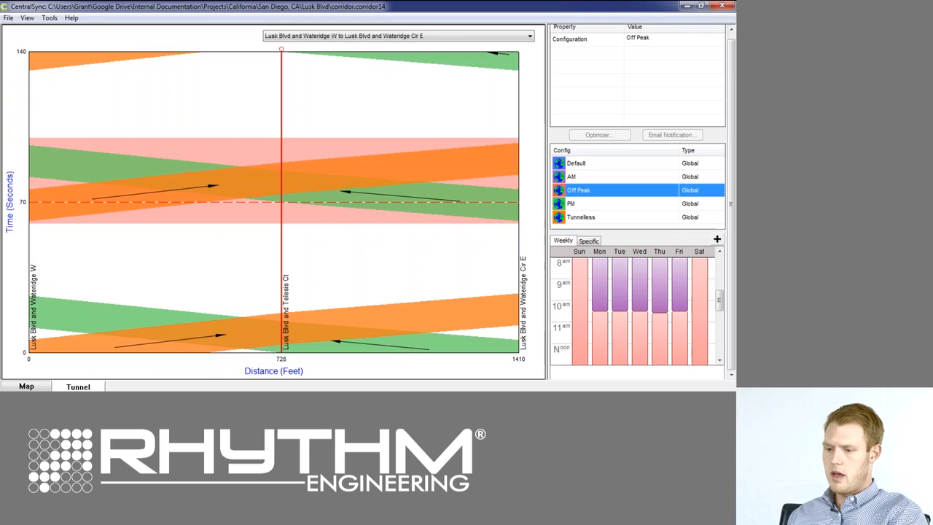
pyautogui.click(291, 202)
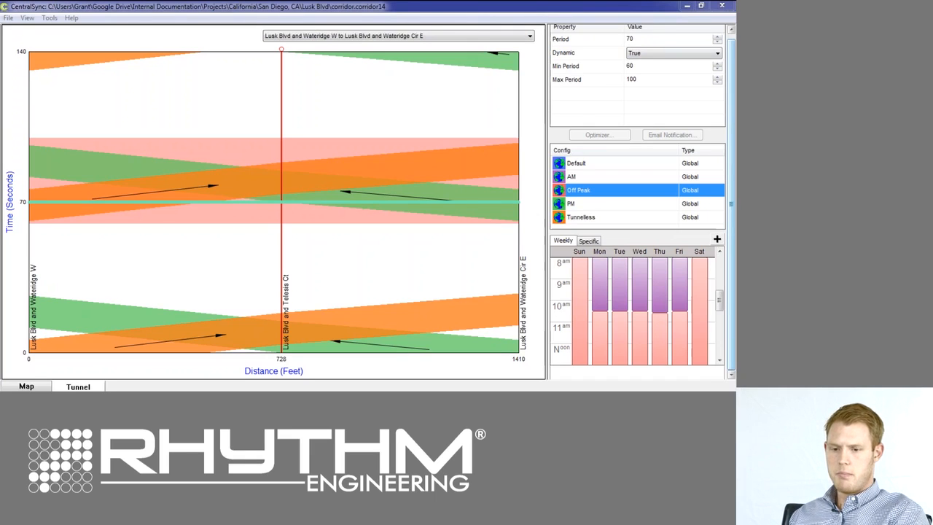
pyautogui.doubleClick(631, 66)
pyautogui.doubleClick(632, 80)
pyautogui.click(637, 80)
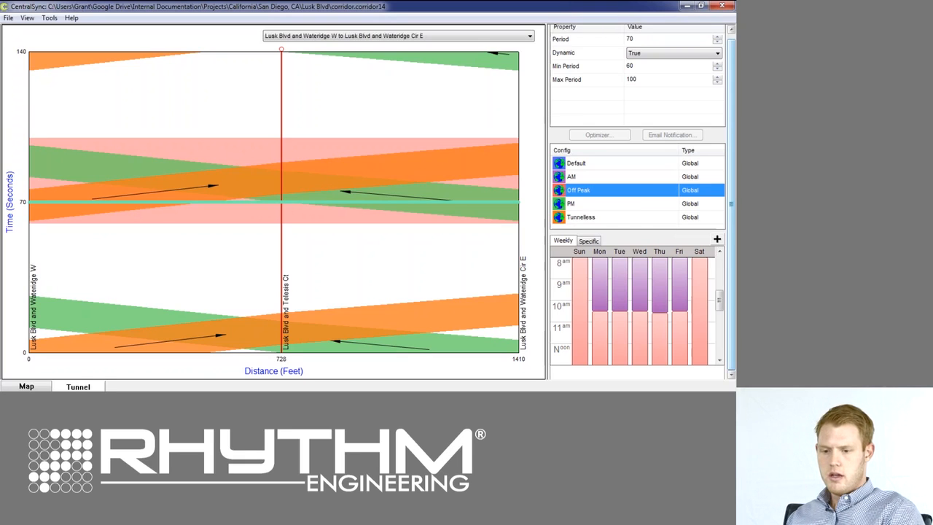
# Inspect the Off Peak properties of the tunnel segment at Lusk Blvd and Wateridge Cir E.
pyautogui.click(519, 159)
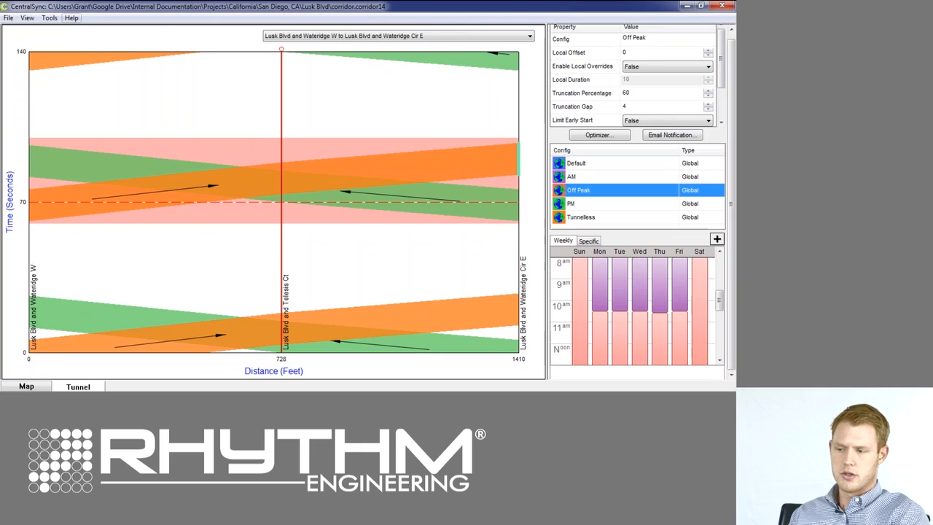
pyautogui.click(71, 18)
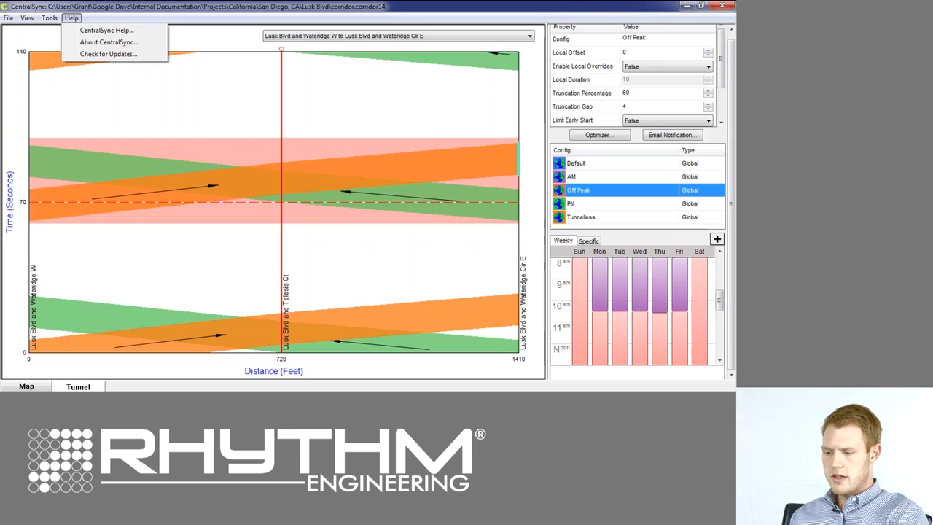
pyautogui.click(71, 17)
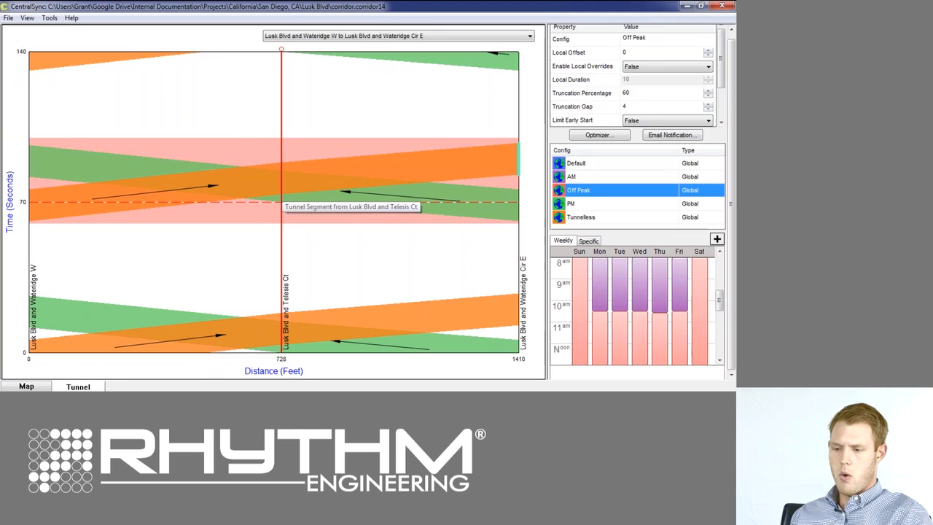
# Open the optimizer settings for Lusk Blvd and Telesis Ct and review the AM configuration's permitted states and sequences.
pyautogui.click(282, 186)
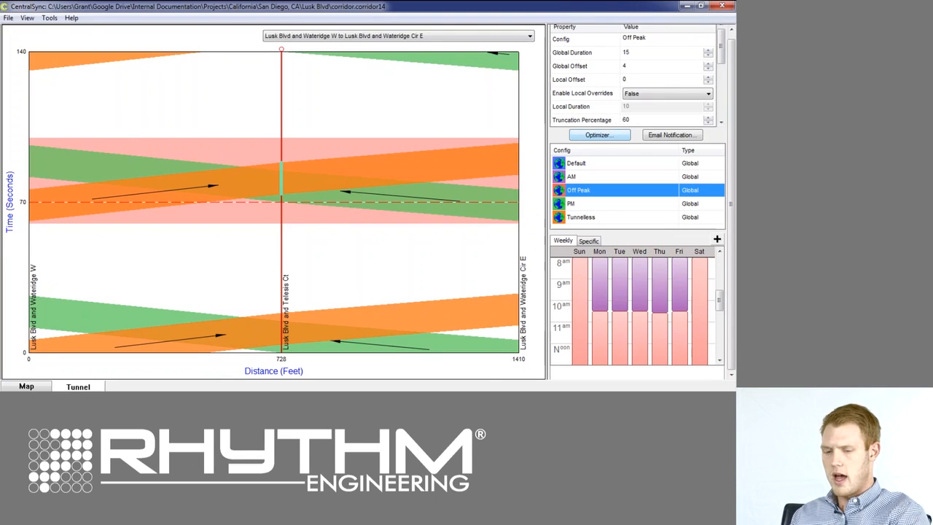
pyautogui.click(598, 135)
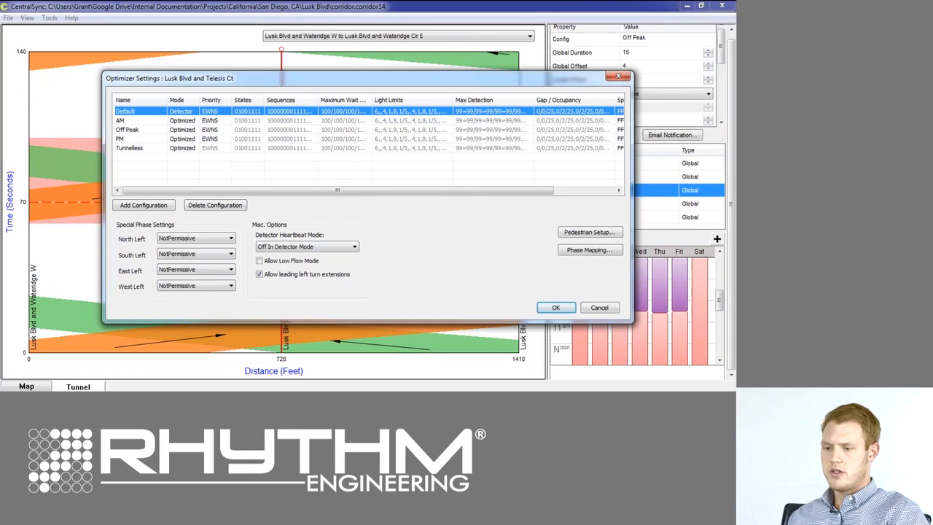
pyautogui.click(132, 121)
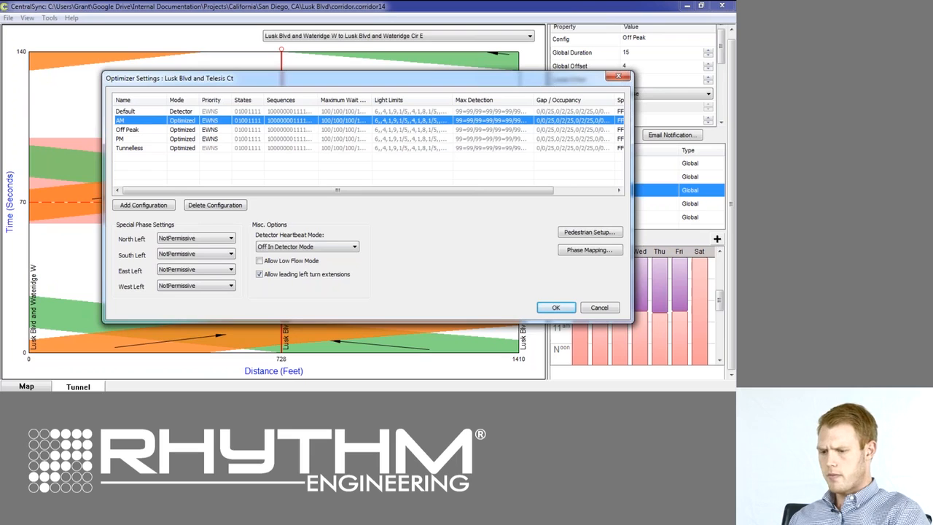
pyautogui.doubleClick(248, 120)
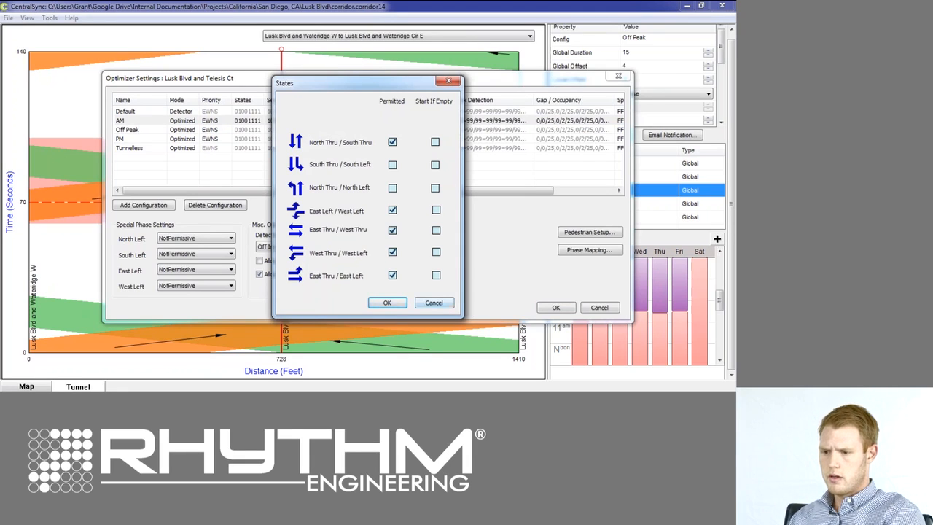
pyautogui.click(434, 302)
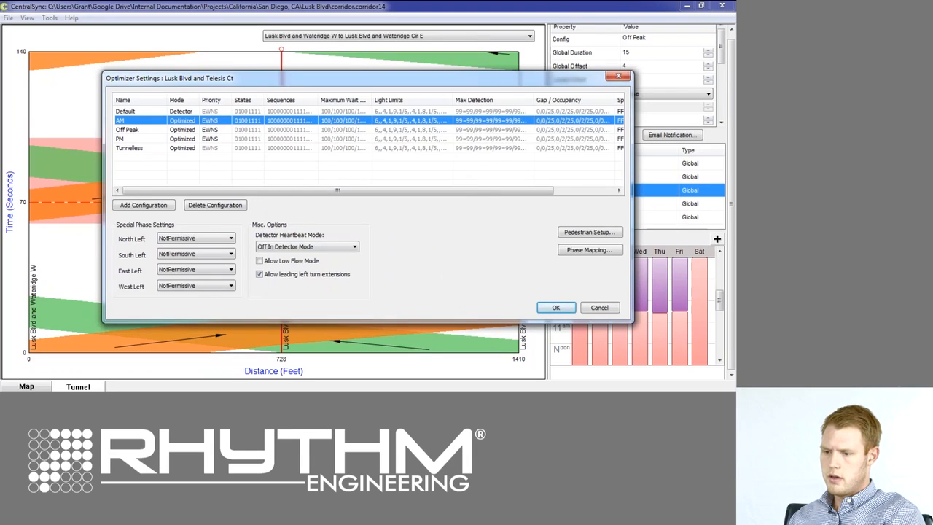
pyautogui.doubleClick(289, 121)
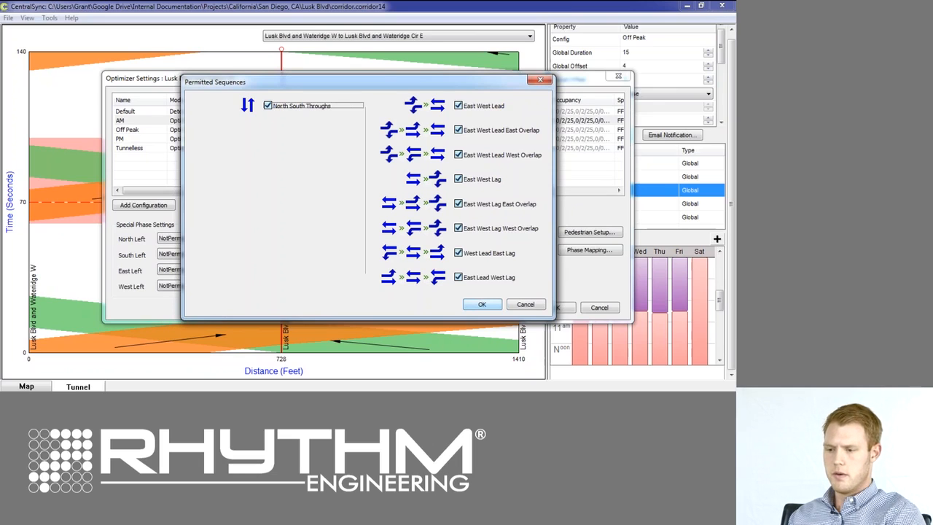
pyautogui.click(481, 304)
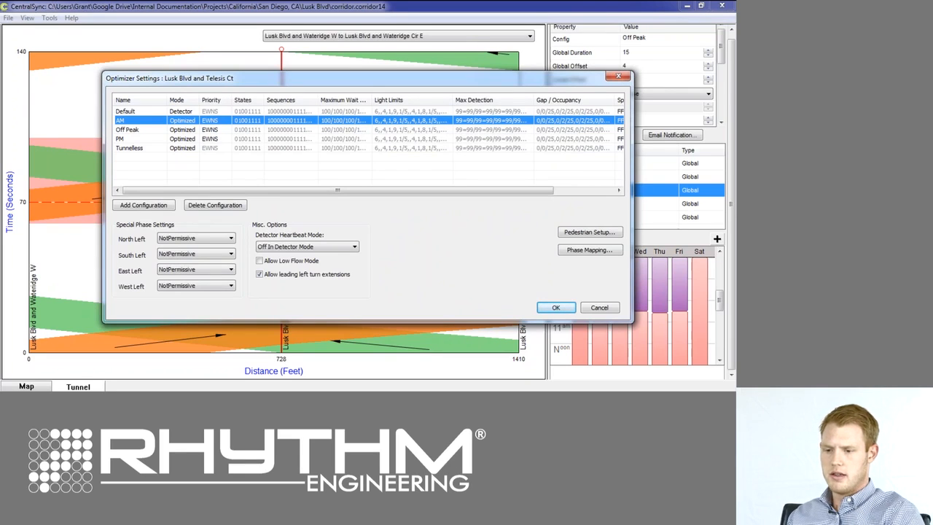
# Review the AM configuration's light limits, including green restriction for the north, south and east bound through phases.
pyautogui.doubleClick(411, 121)
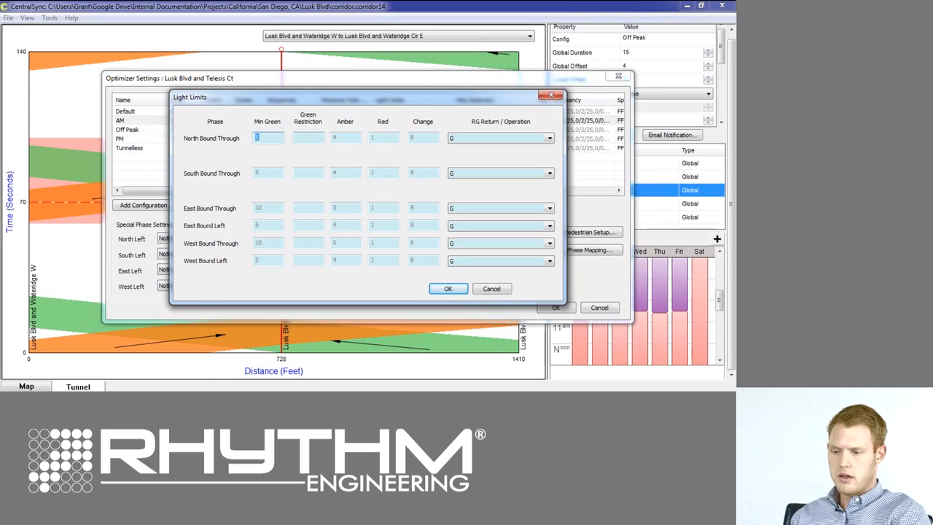
pyautogui.click(309, 138)
pyautogui.click(308, 173)
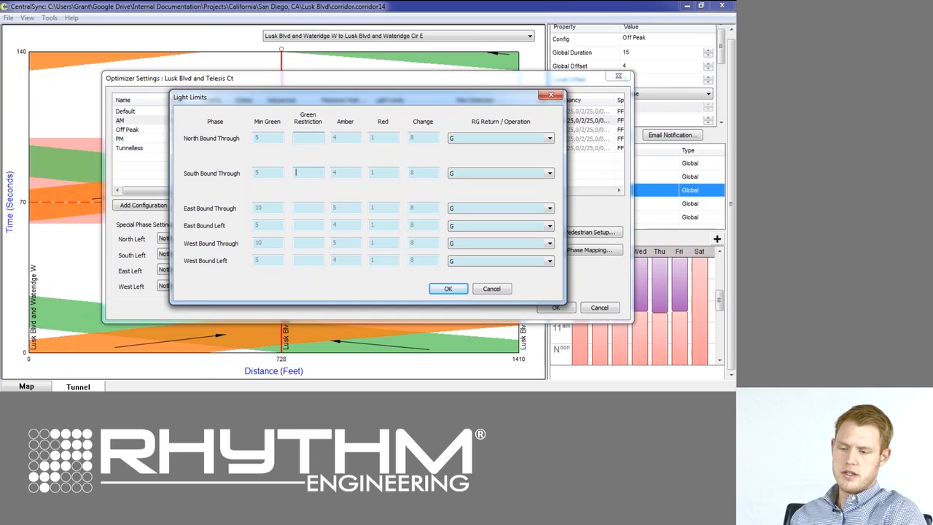
pyautogui.click(308, 207)
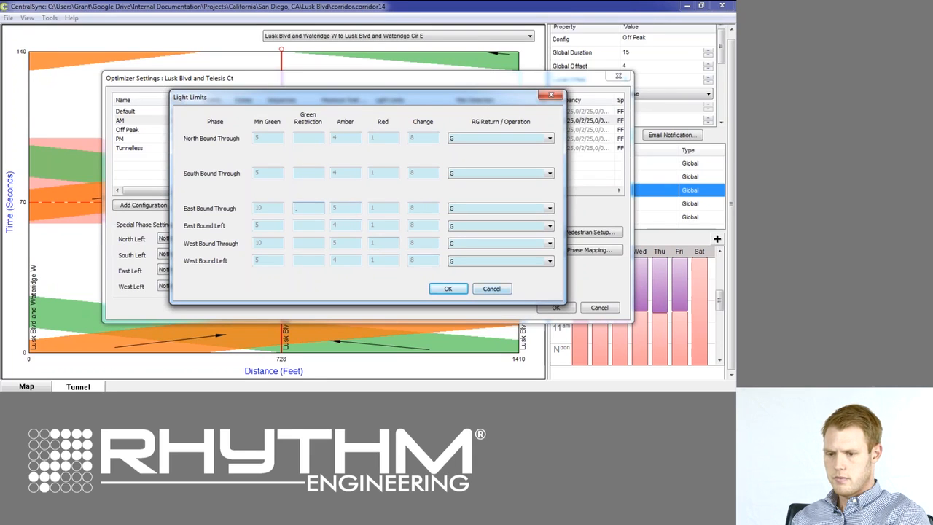
pyautogui.press('Return')
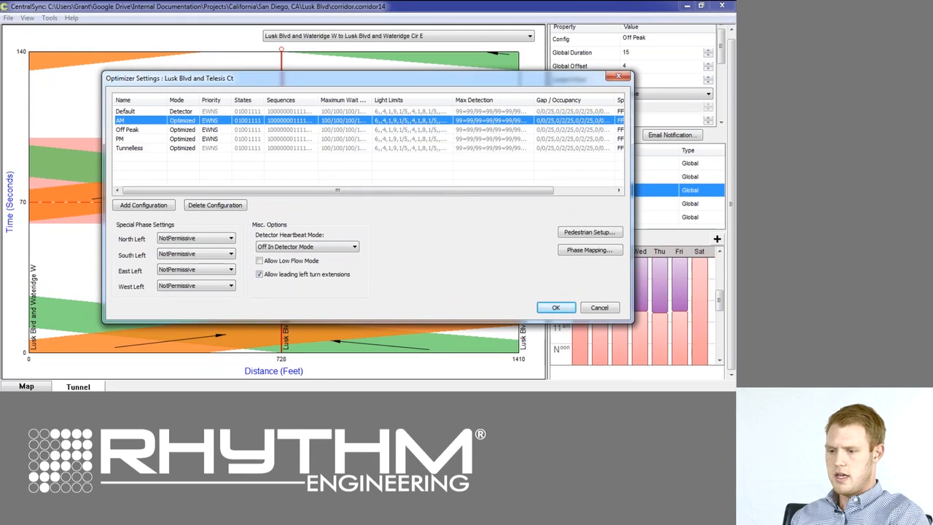
# Review the AM configuration's maximum detectable queue sizes and its gap and occupancy settings.
pyautogui.doubleClick(490, 120)
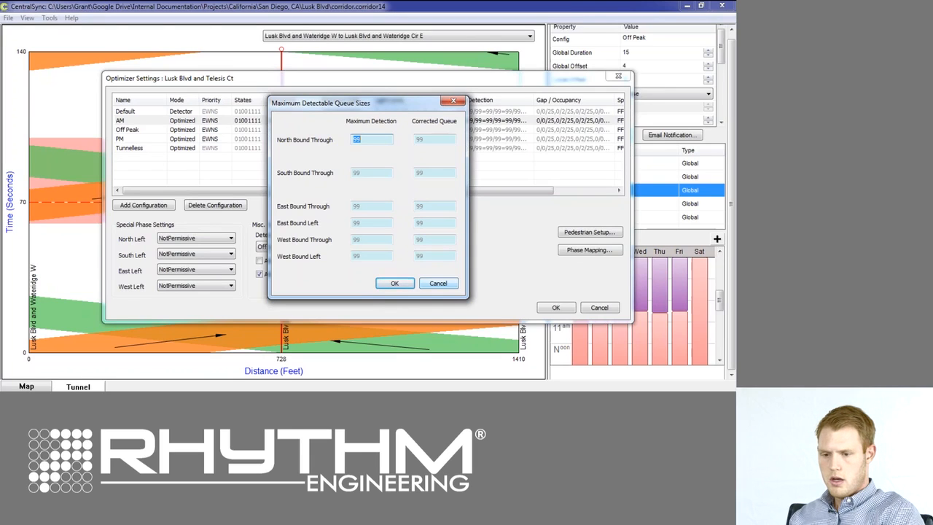
pyautogui.press('Escape')
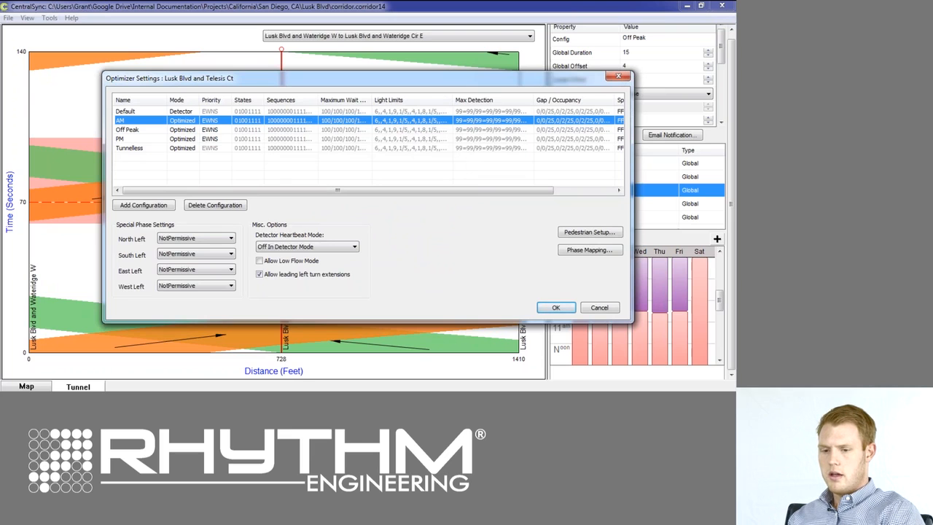
pyautogui.doubleClick(573, 120)
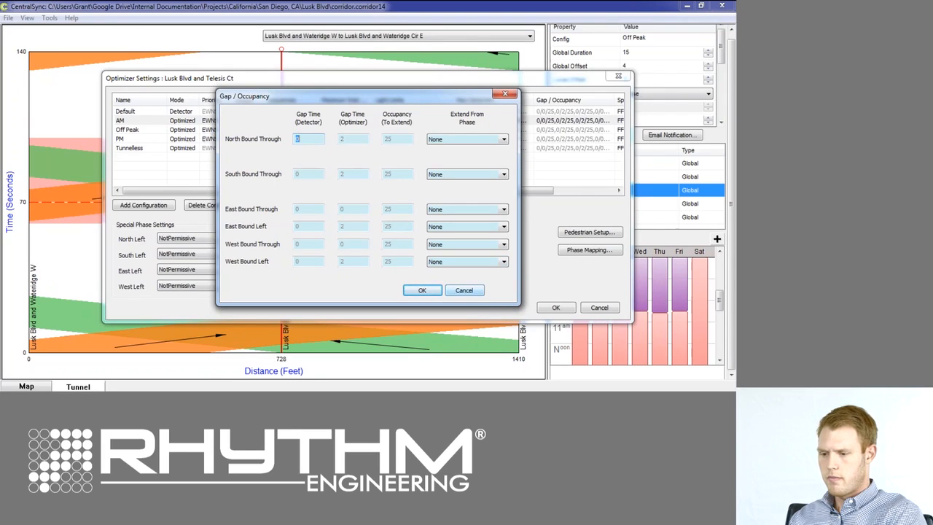
pyautogui.click(464, 290)
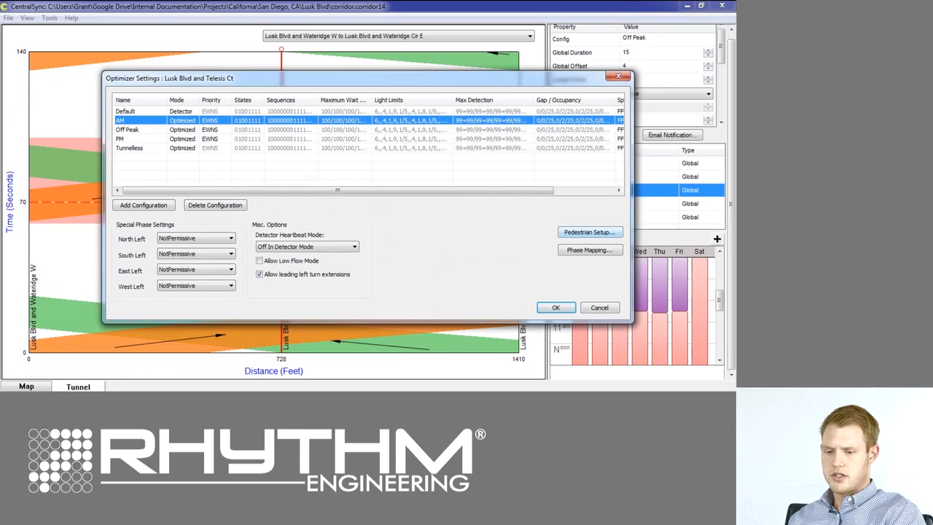
# Review the name and light timing of Ped Phase 4 in the pedestrian setup, and leave the optimizer settings without saving.
pyautogui.click(589, 232)
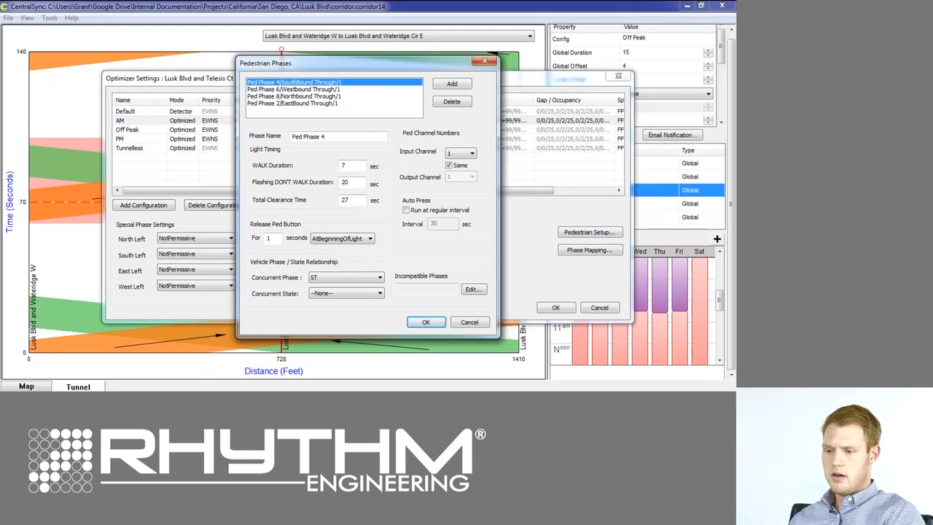
pyautogui.click(329, 137)
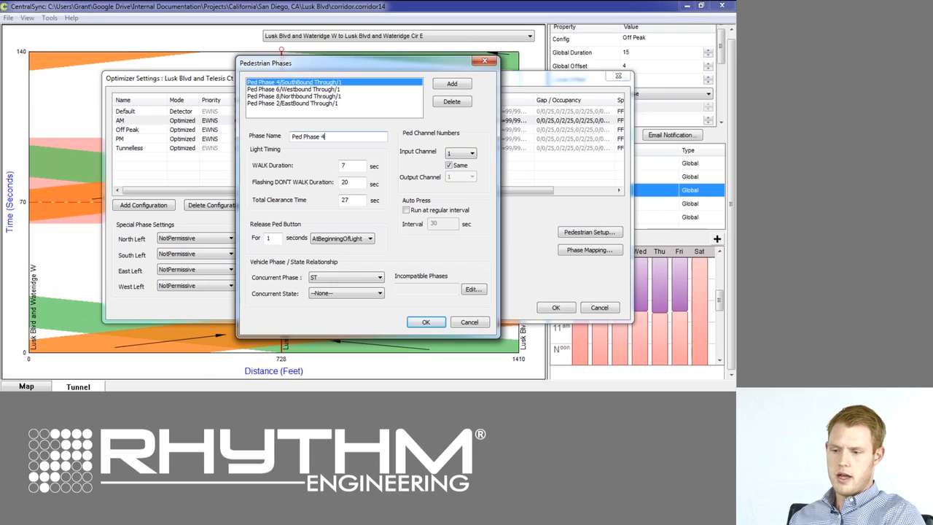
pyautogui.moveTo(328, 137); pyautogui.dragTo(290, 137)
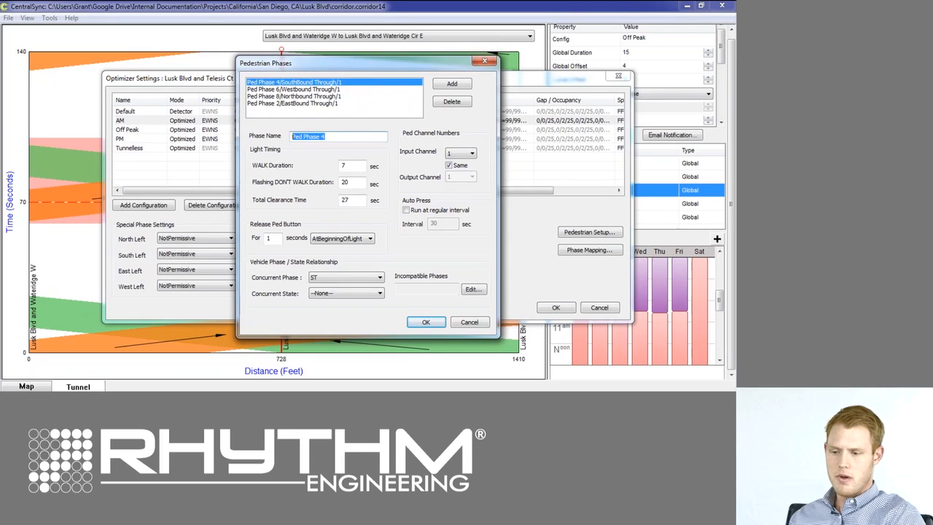
pyautogui.click(326, 137)
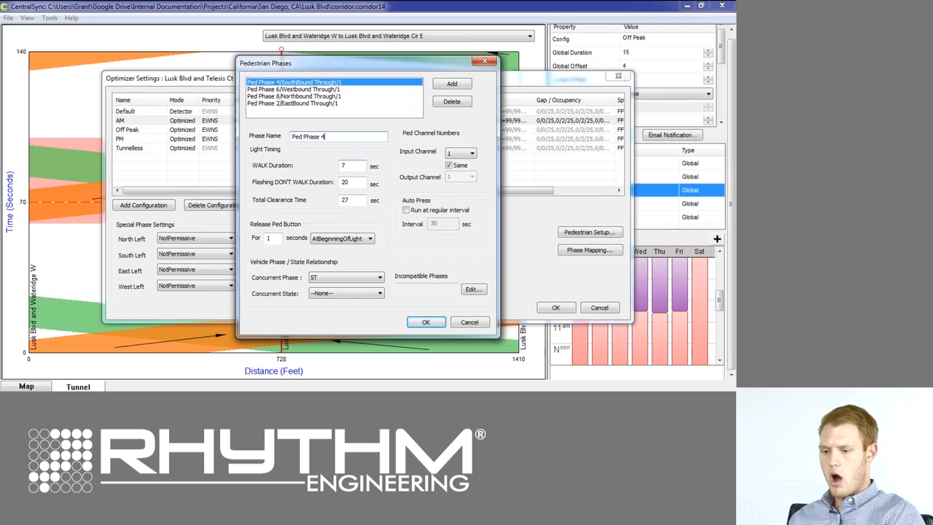
pyautogui.press('Tab')
pyautogui.press('Tab')
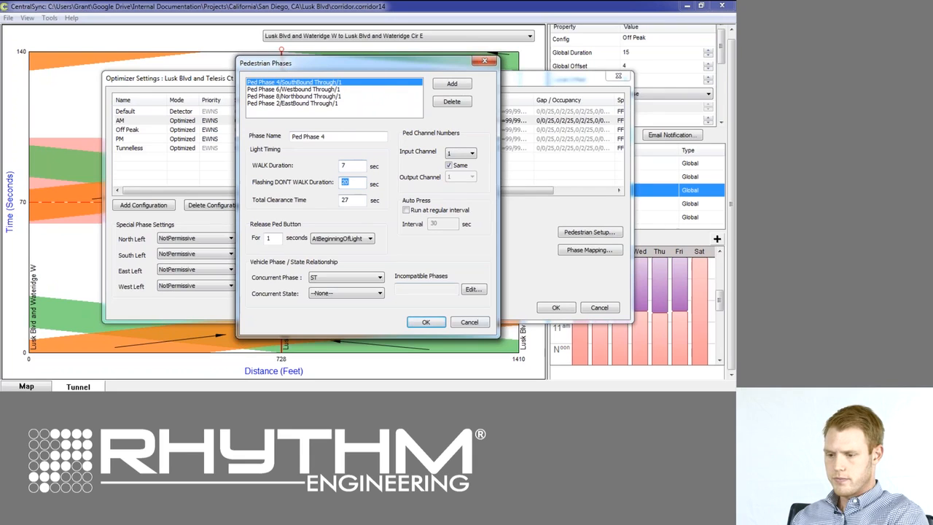
pyautogui.click(470, 322)
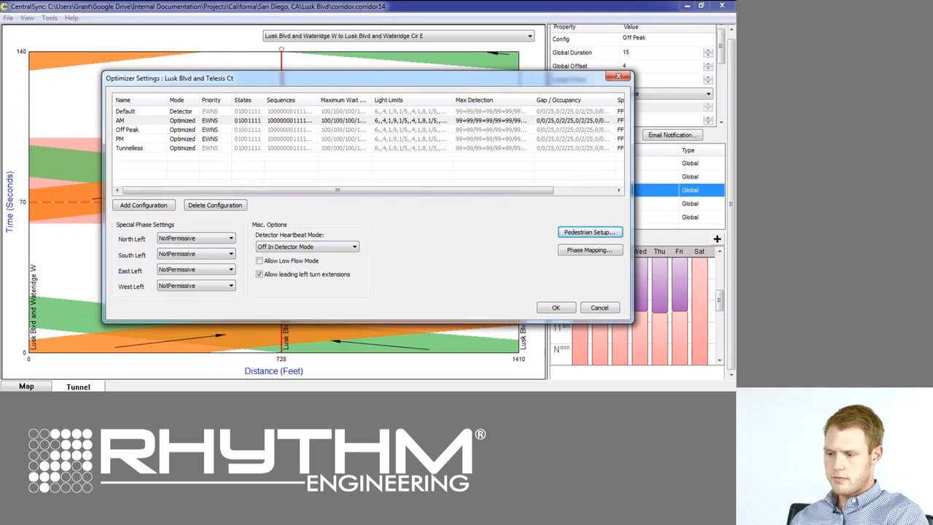
pyautogui.click(600, 308)
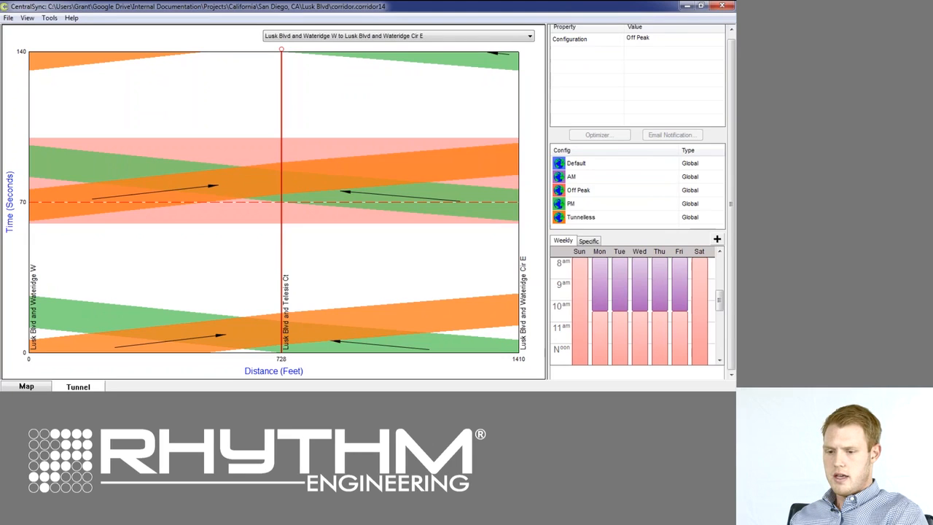
# Review the email notification subscribers and SMTP settings for Lusk Blvd and Wateridge Cir E, and close them without changes.
pyautogui.click(517, 172)
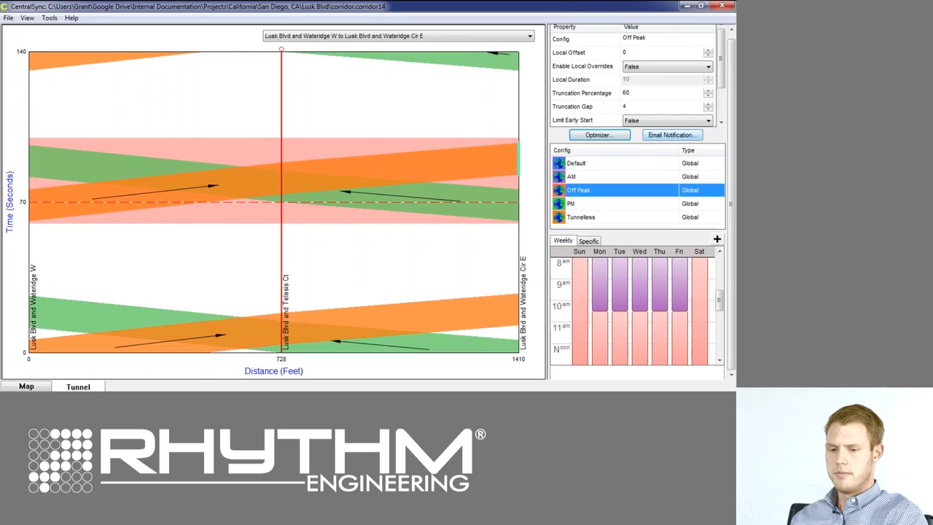
pyautogui.click(671, 135)
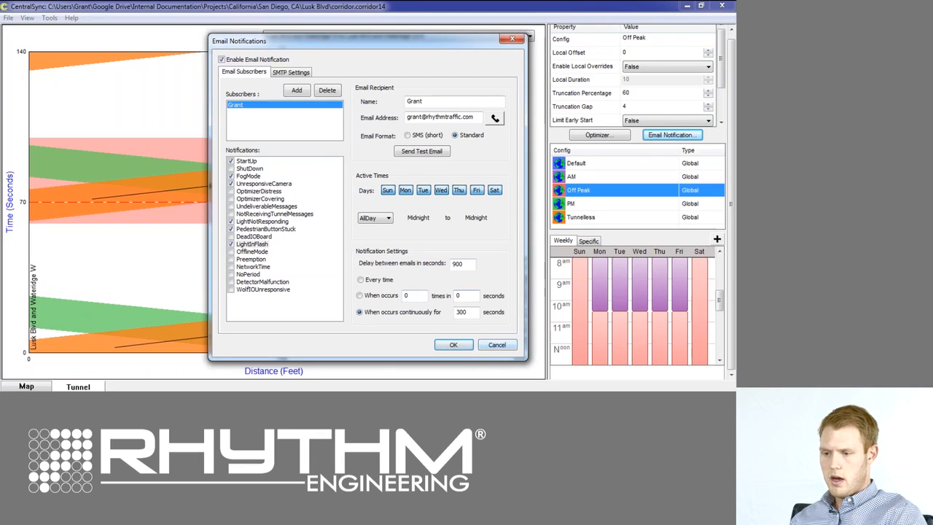
pyautogui.click(291, 73)
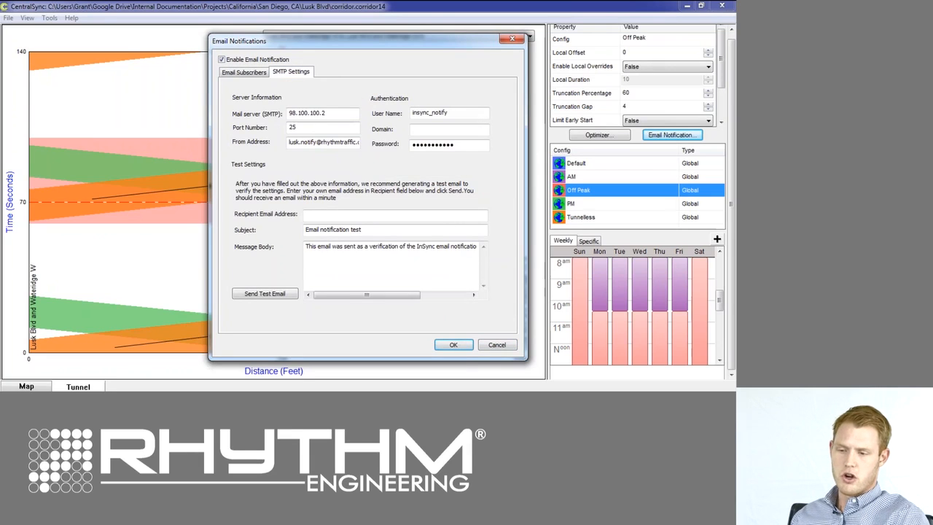
pyautogui.click(244, 72)
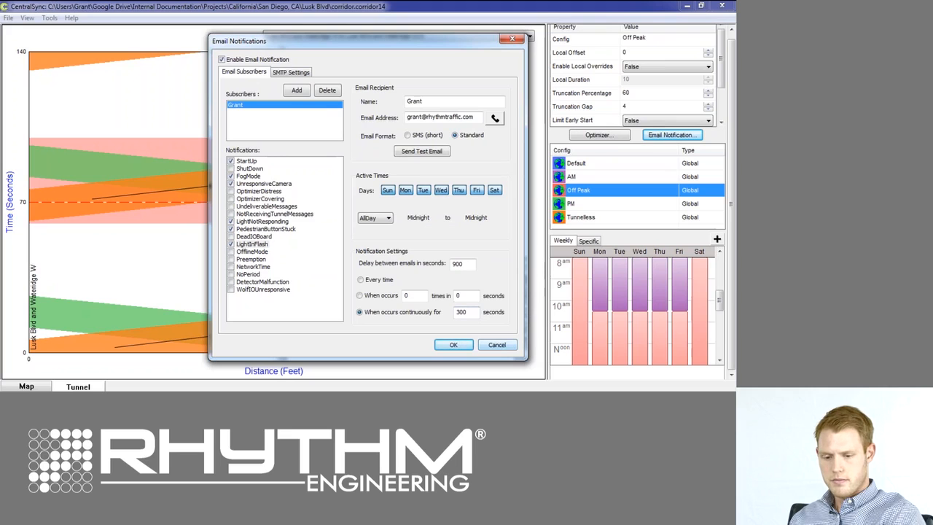
pyautogui.click(497, 345)
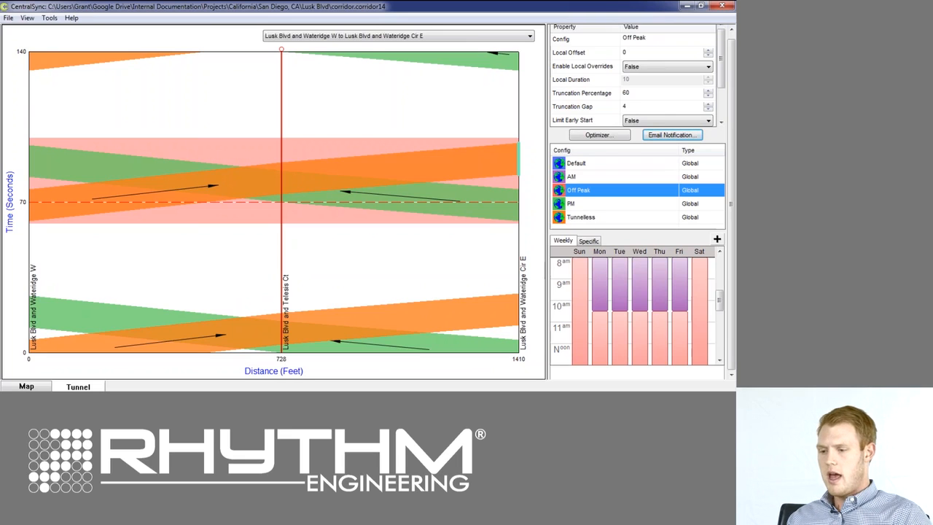
pyautogui.click(71, 18)
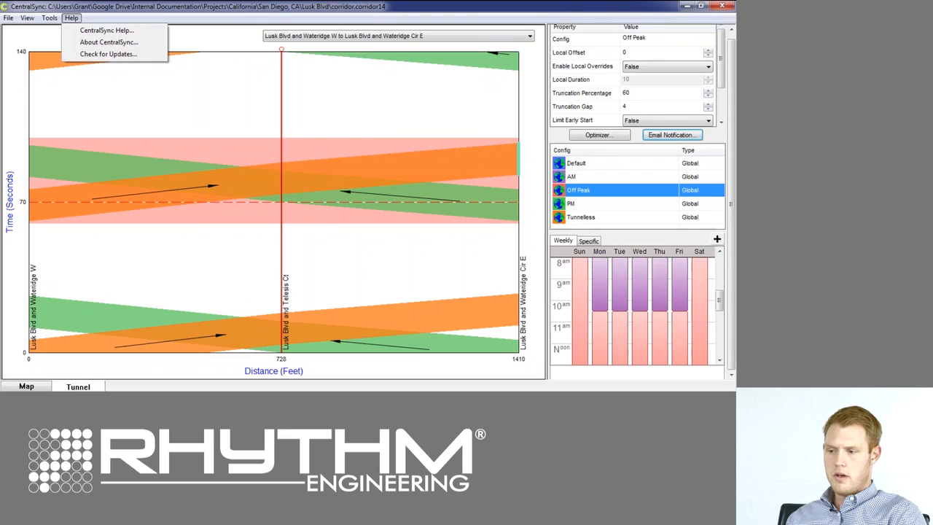
pyautogui.click(72, 18)
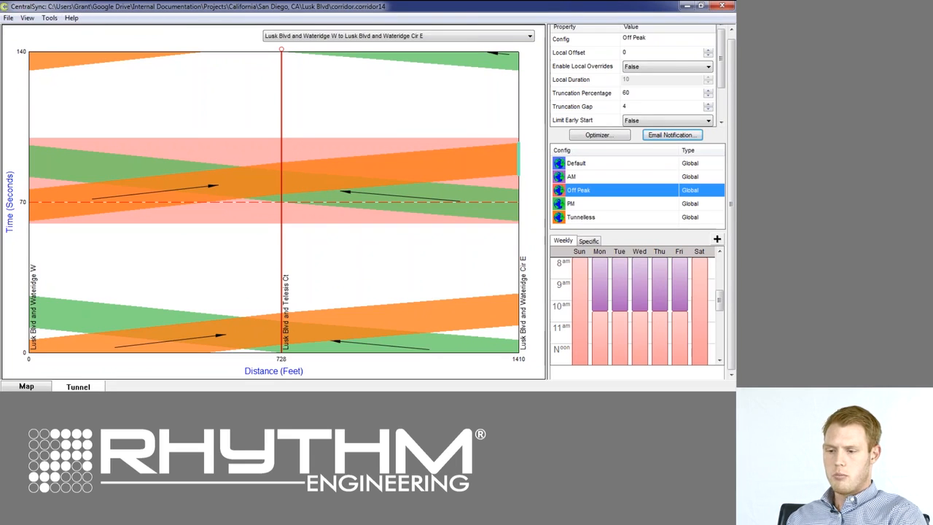